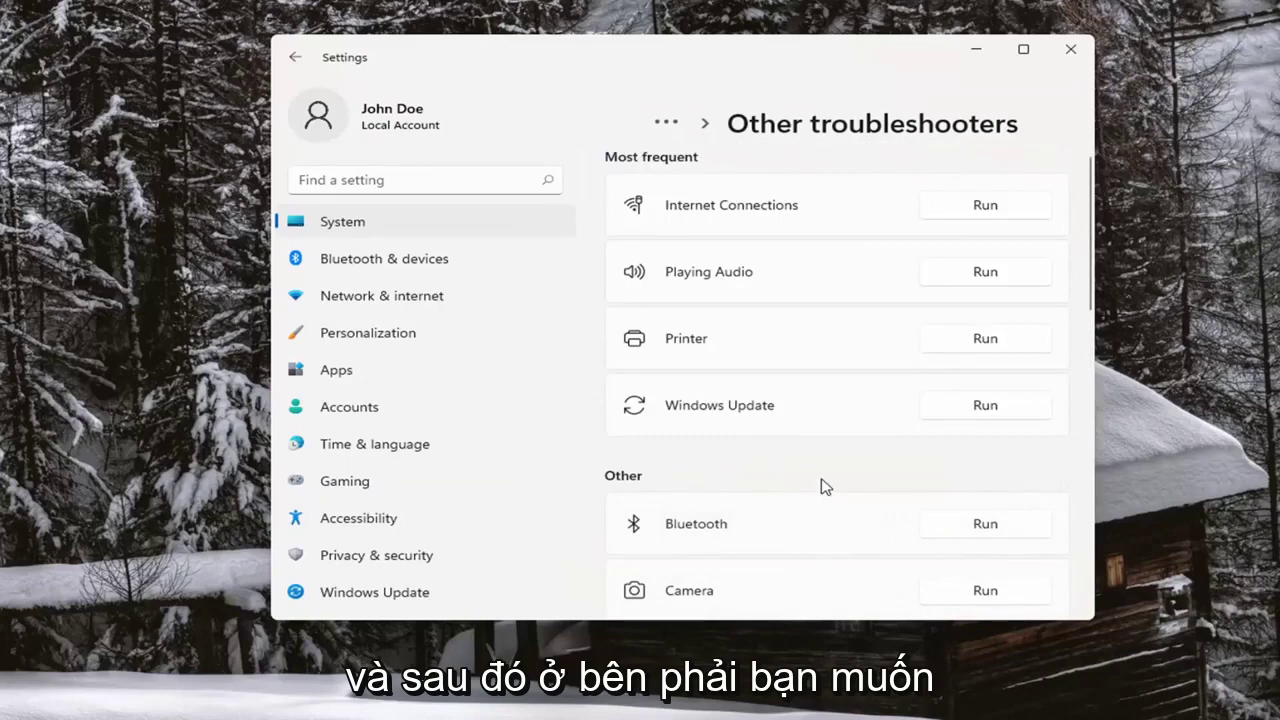
Run the Search and Indexing troubleshooter from the list of other troubleshooters
scroll(821, 486, "down", 5)
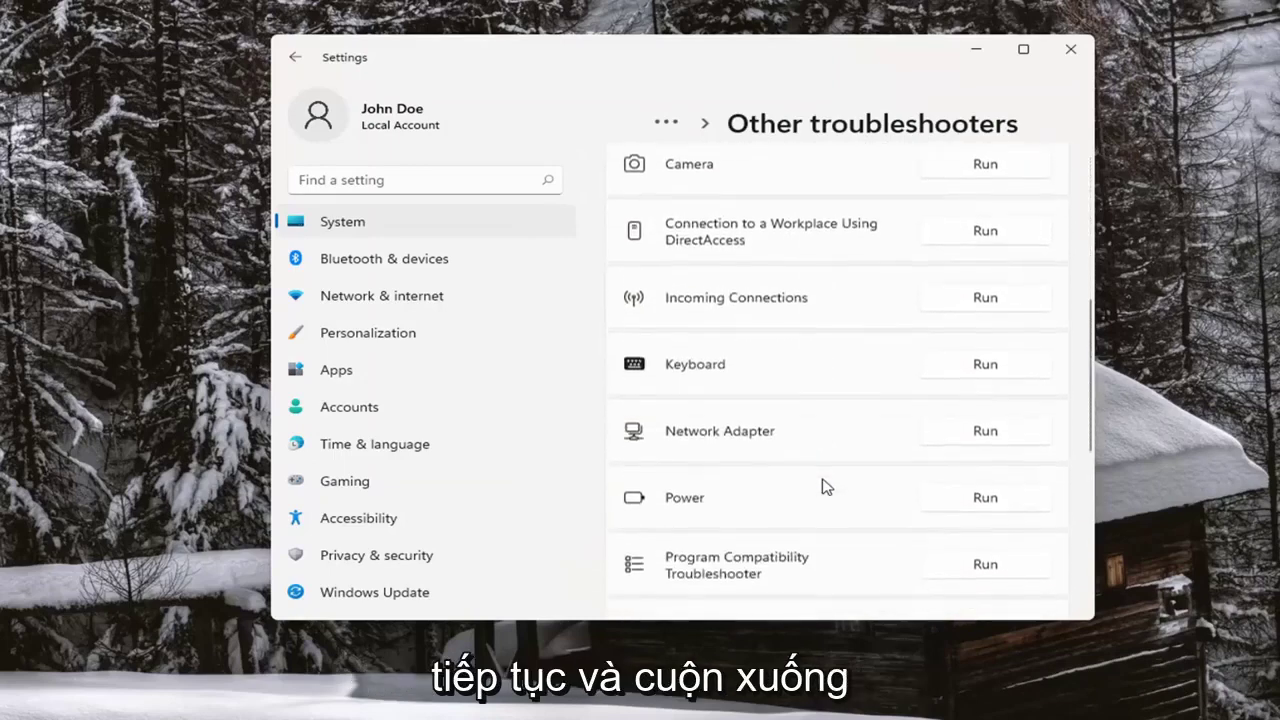
scroll(821, 486, "down", 3)
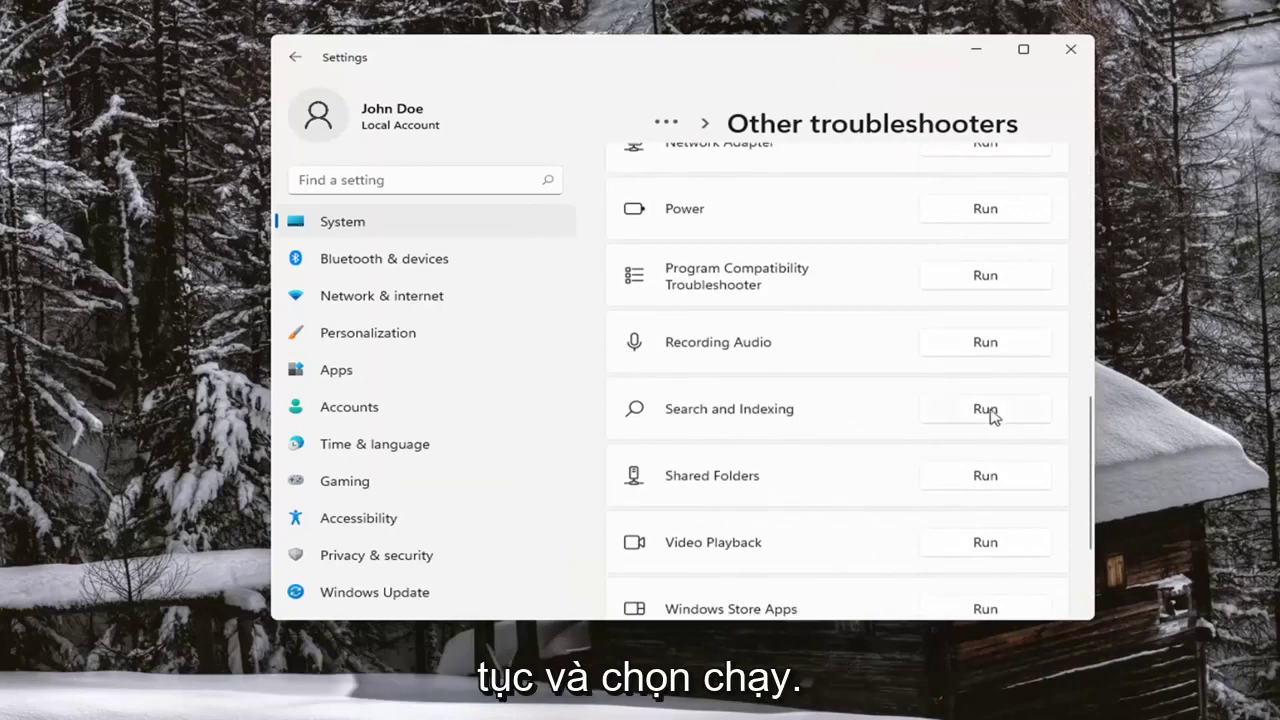
left_click(990, 410)
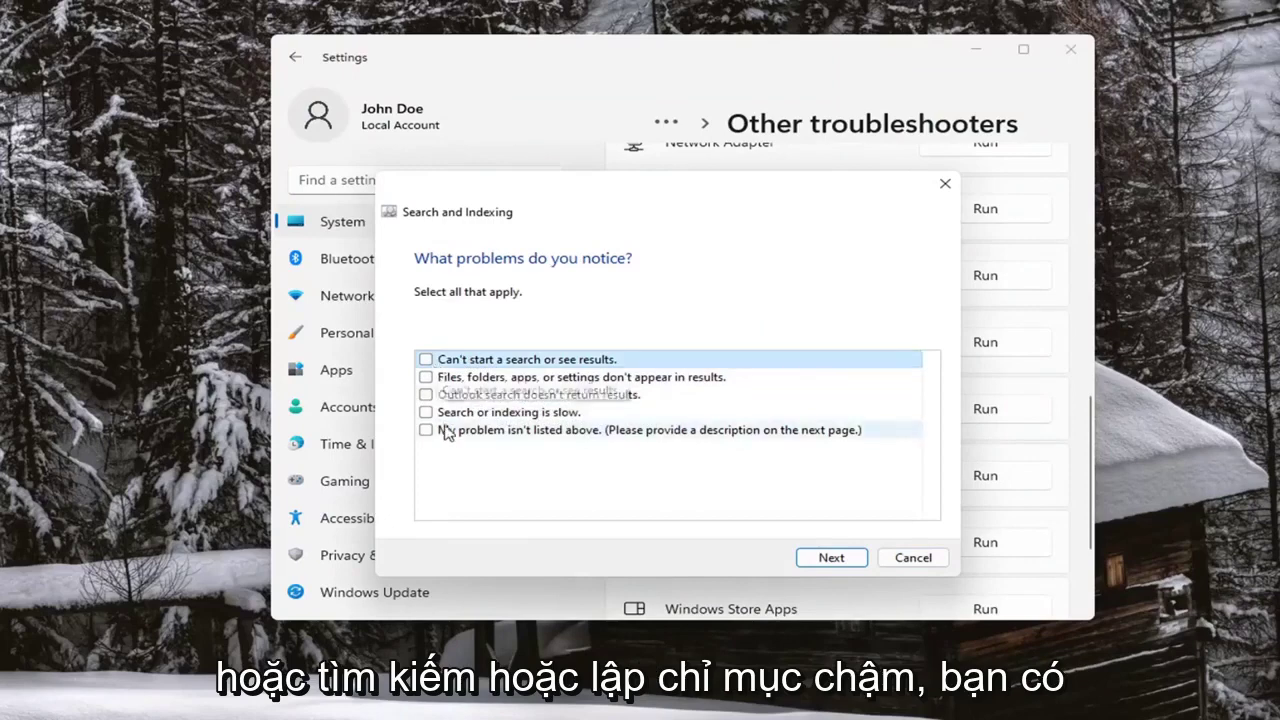
Mark the no-search, missing files or apps, Outlook search and slow indexing problems, and continue with the problem description left blank
left_click(425, 412)
left_click(428, 358)
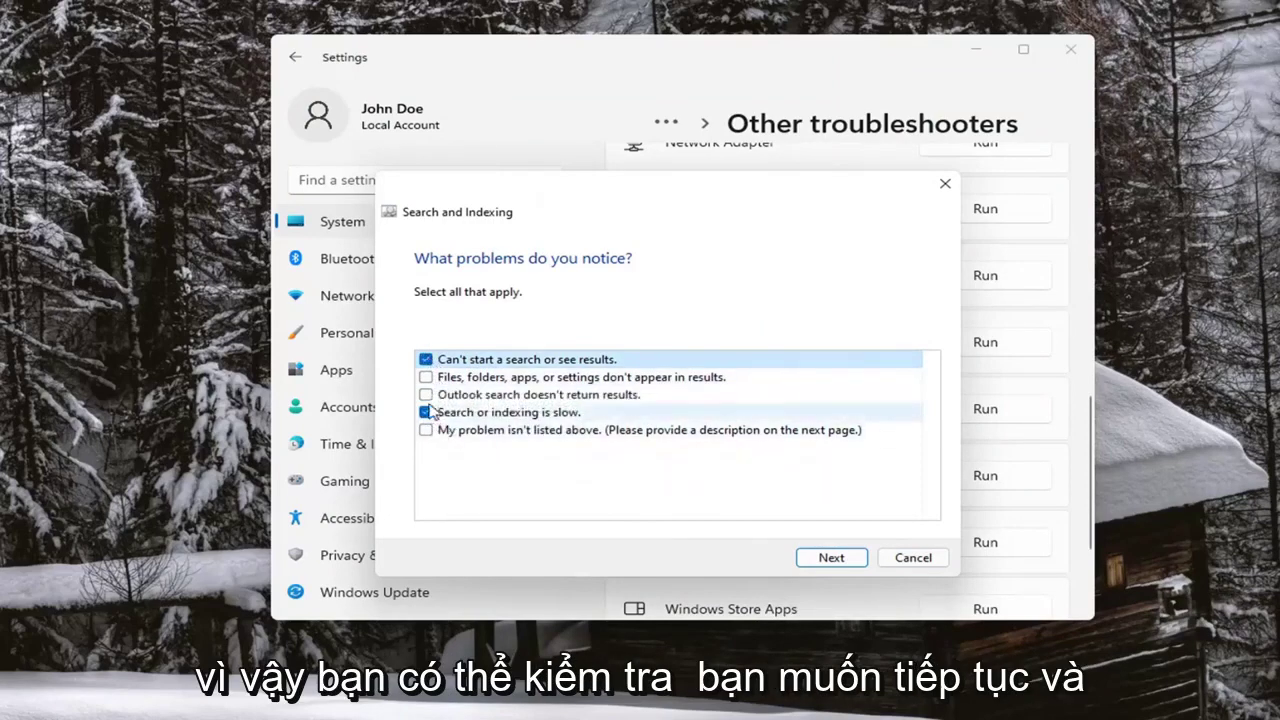
left_click(425, 394)
left_click(425, 377)
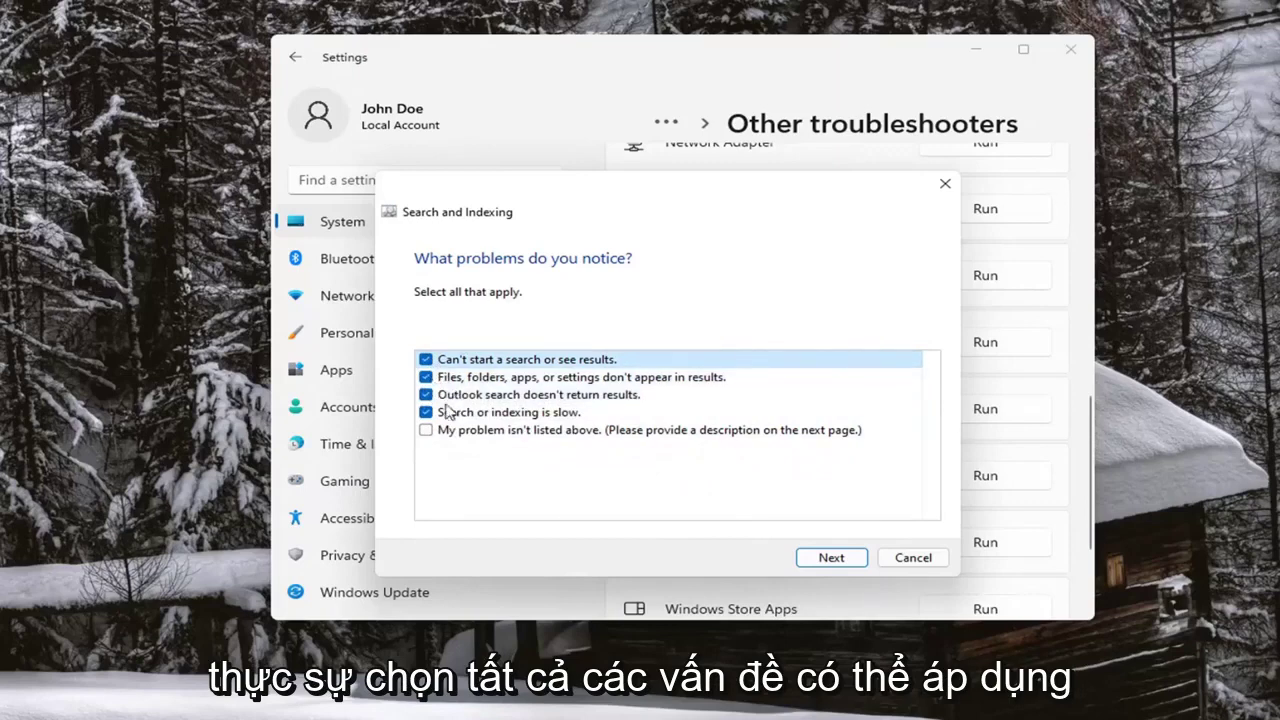
left_click(831, 557)
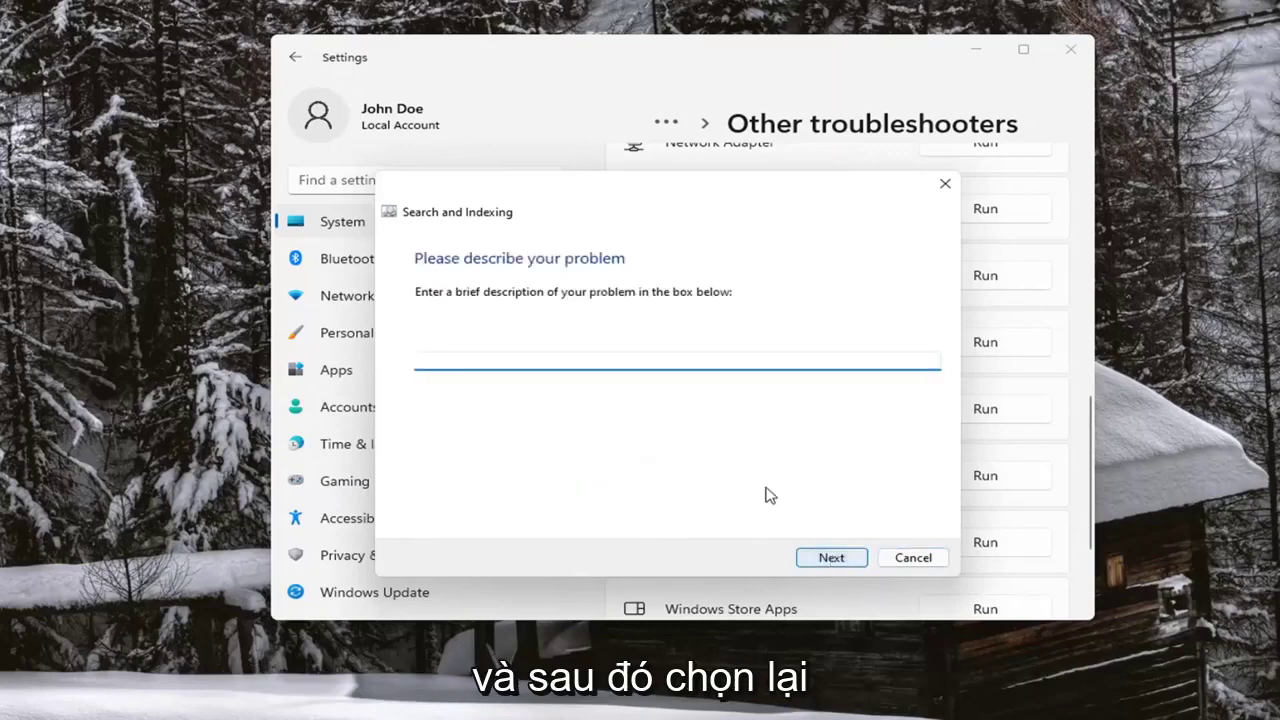
left_click(820, 557)
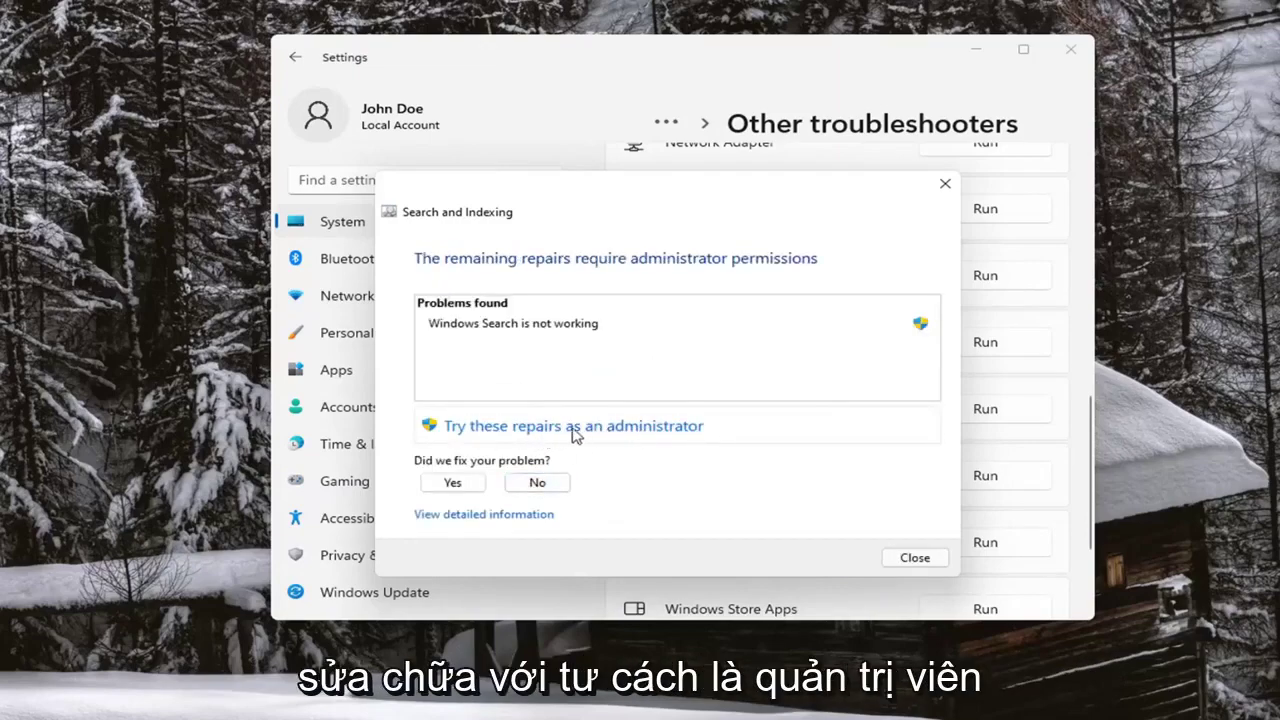
Retry the repairs as an administrator with the same four search problems marked, and close the troubleshooter and Settings
left_click(621, 432)
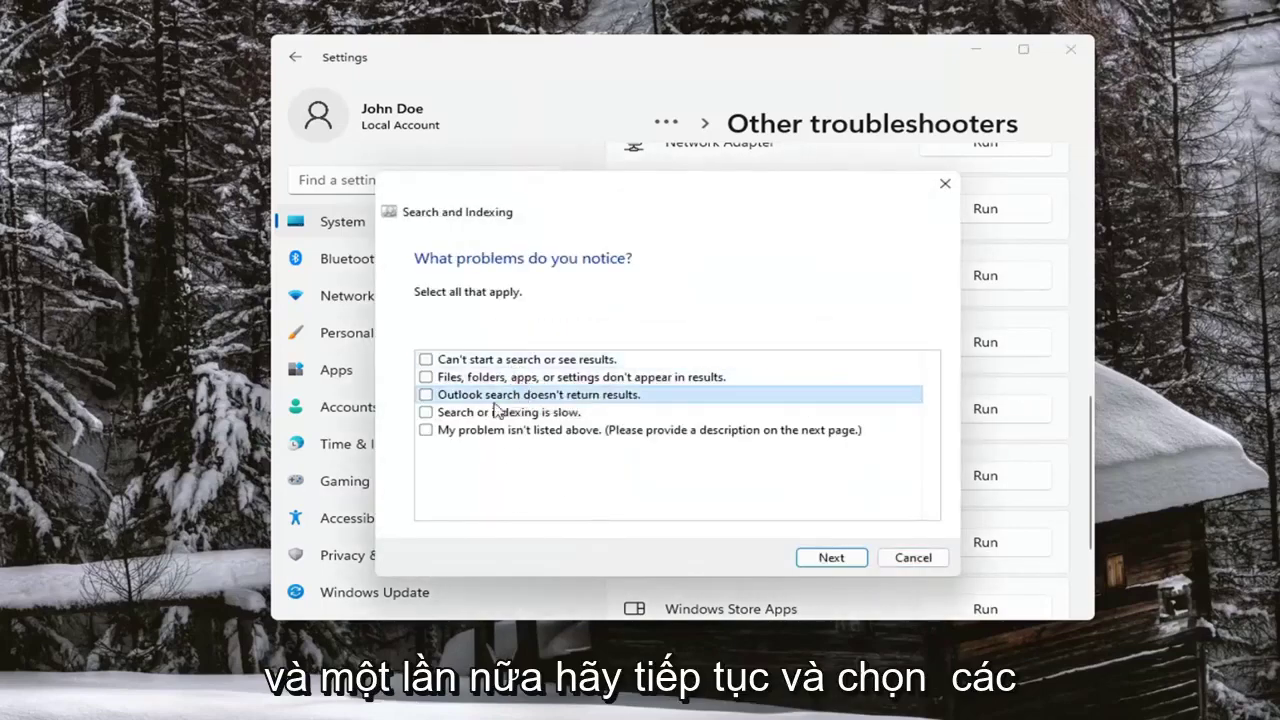
left_click(426, 429)
left_click(426, 412)
left_click(426, 394)
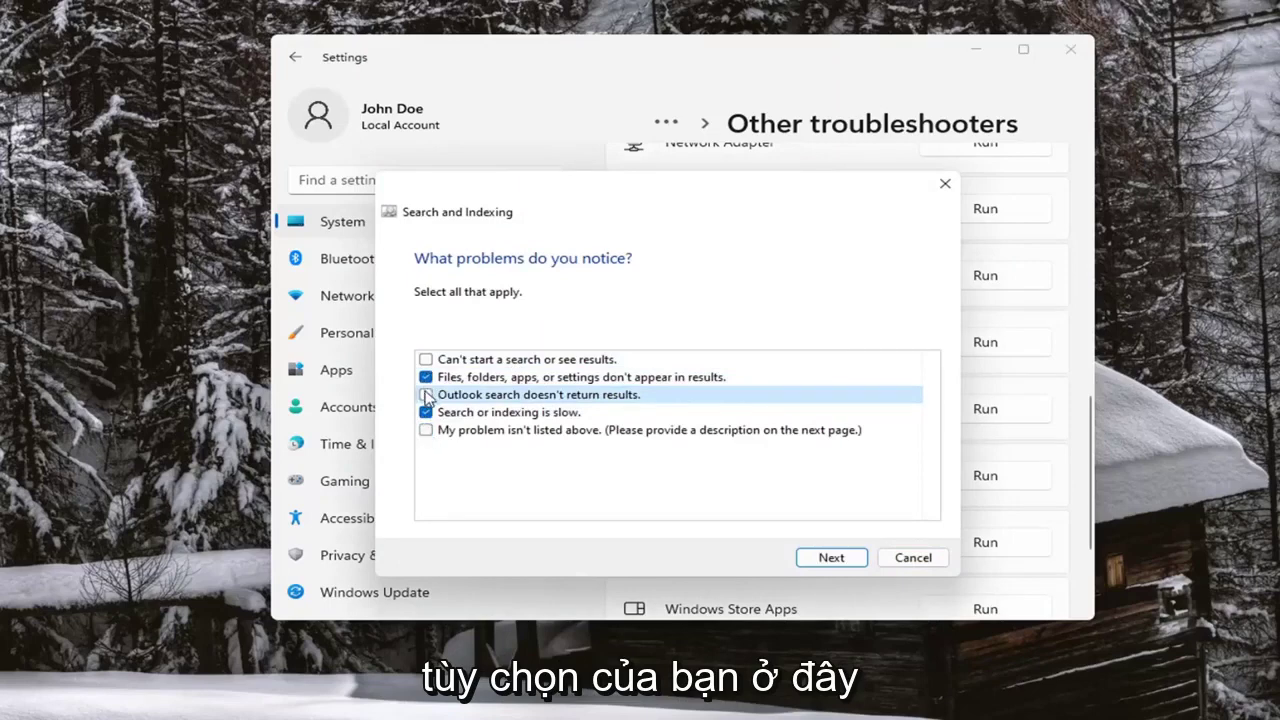
left_click(426, 359)
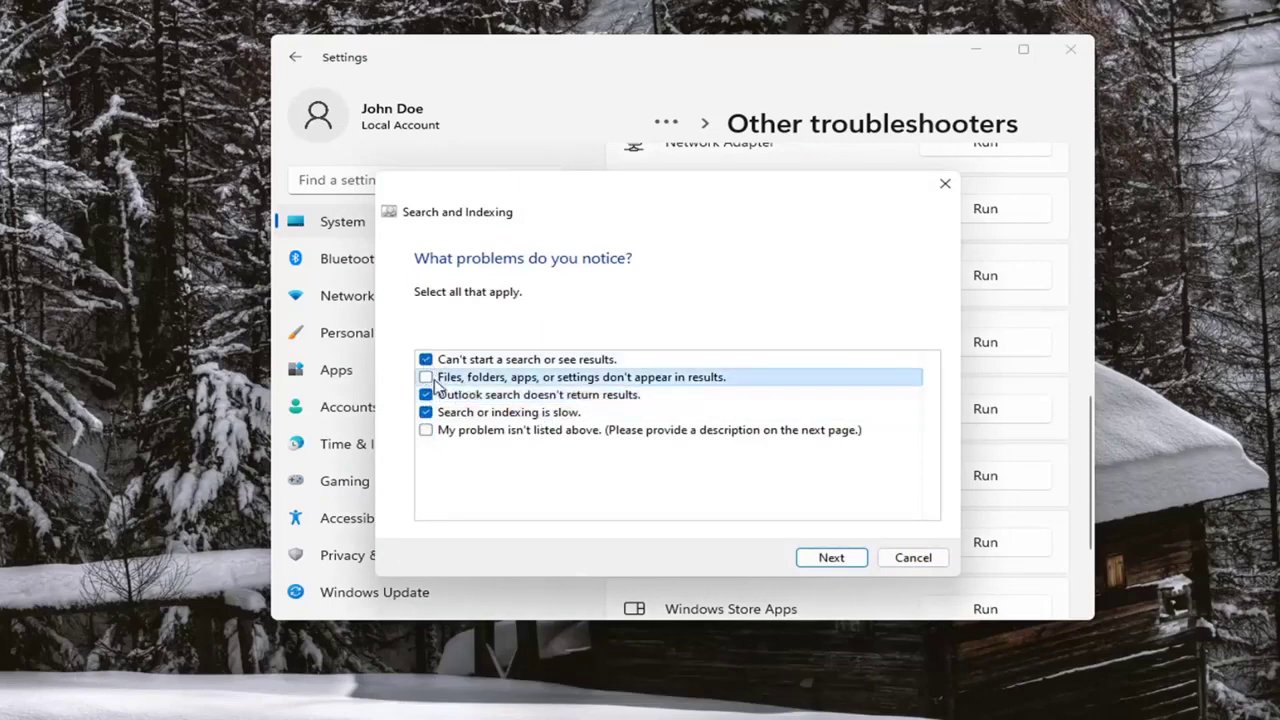
left_click(426, 377)
left_click(846, 564)
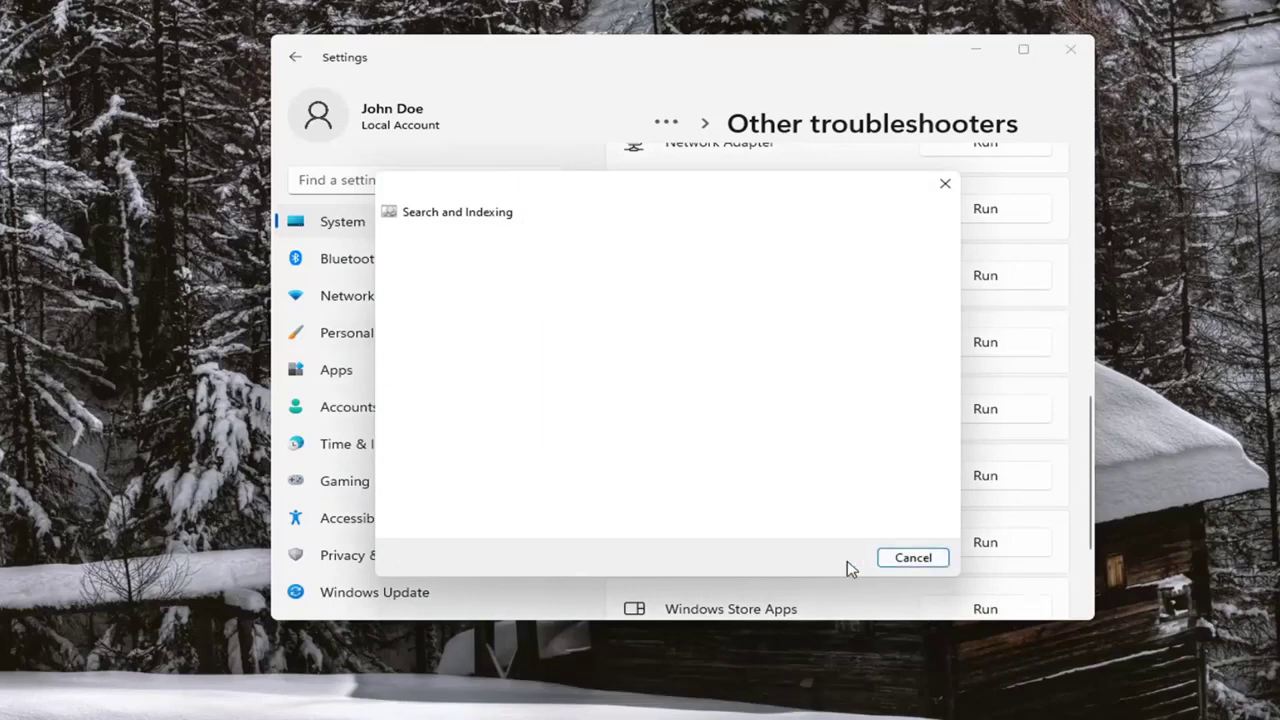
left_click(848, 565)
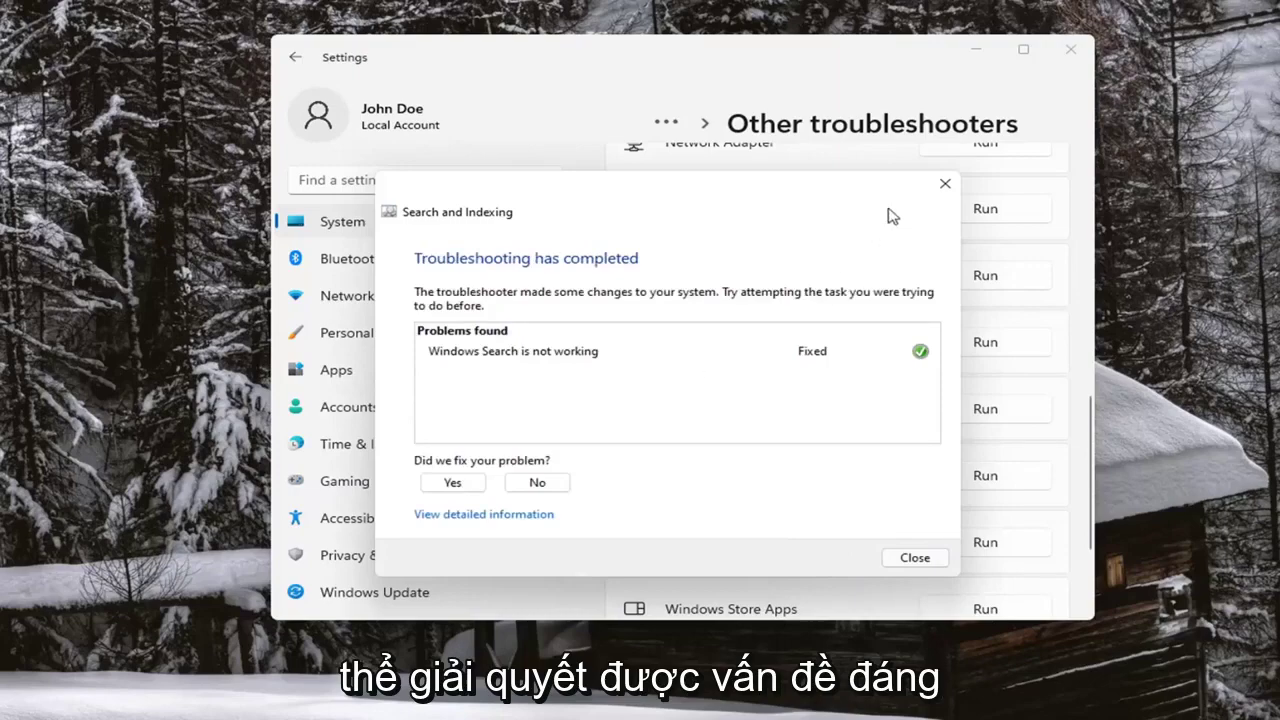
left_click(945, 184)
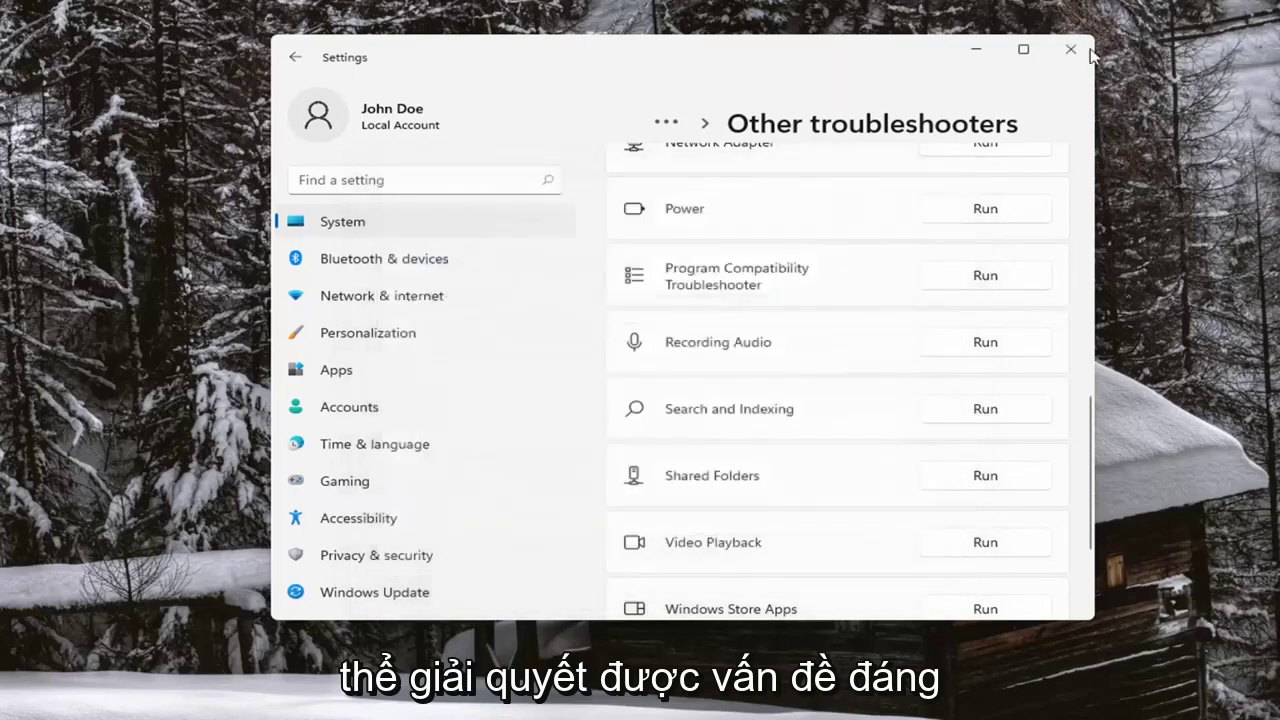
left_click(1068, 47)
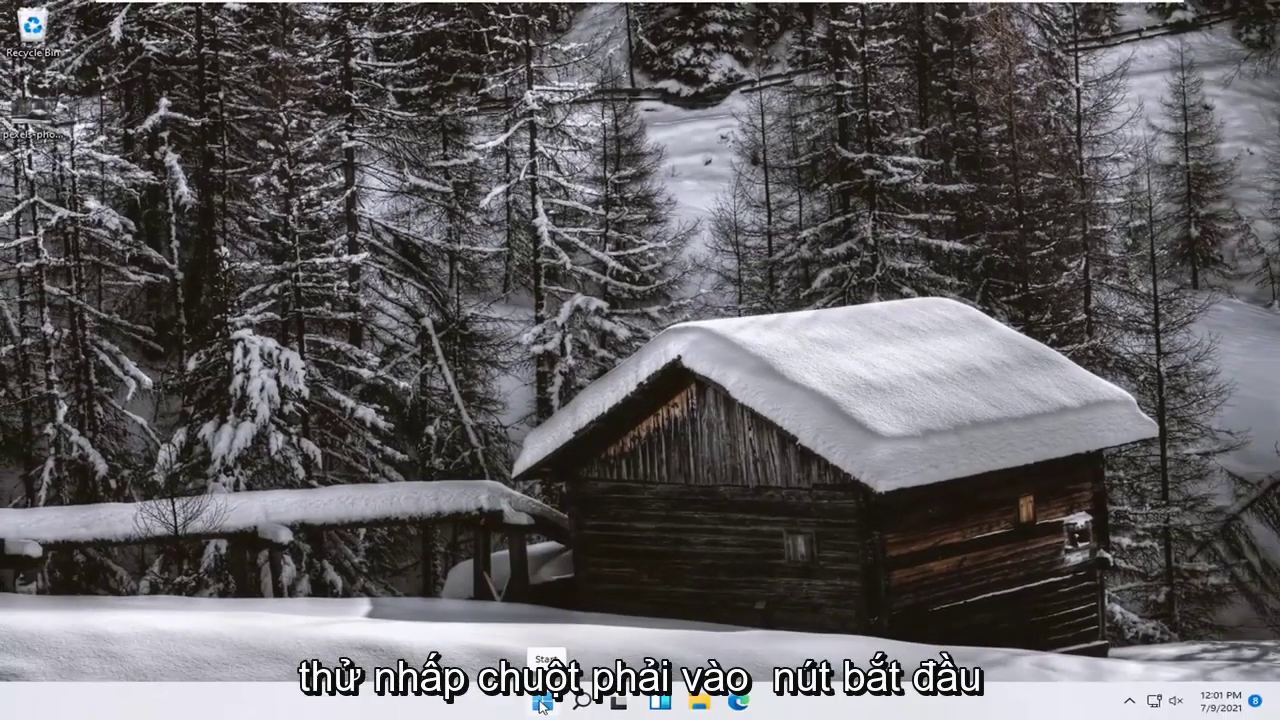
Open the Control Panel with the Run command "control" and view its items as large icons
right_click(541, 702)
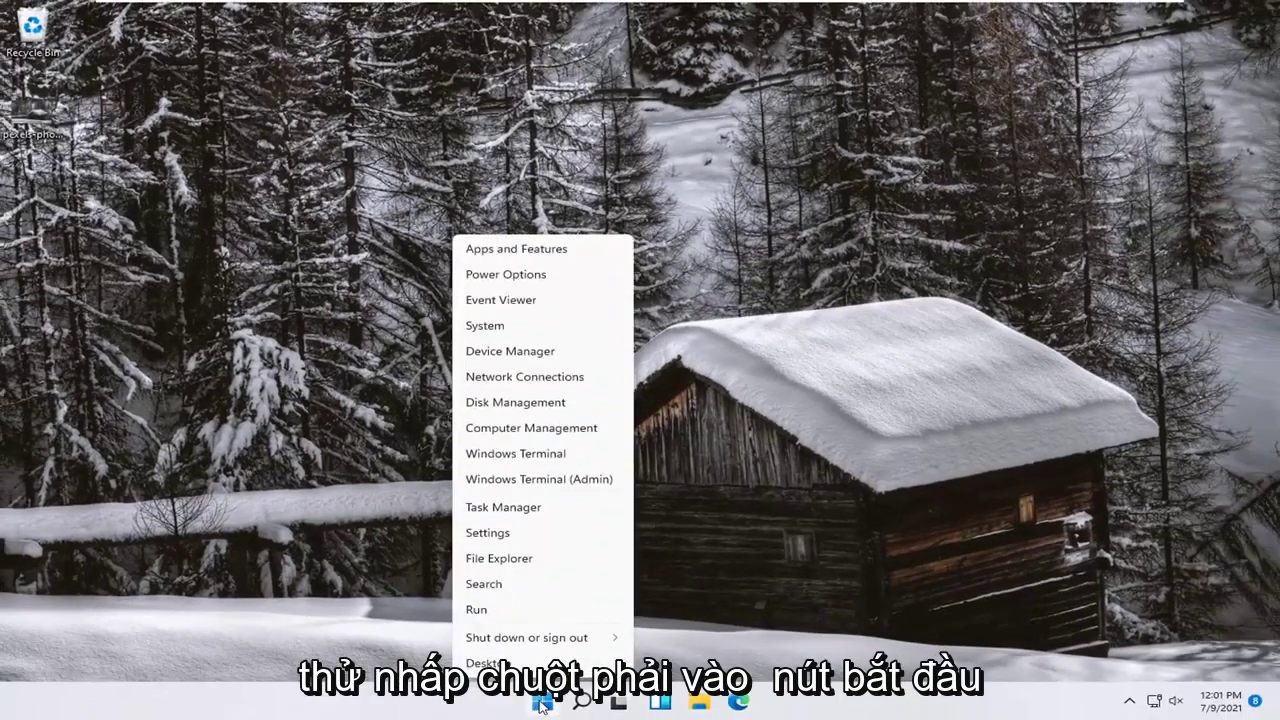
left_click(490, 609)
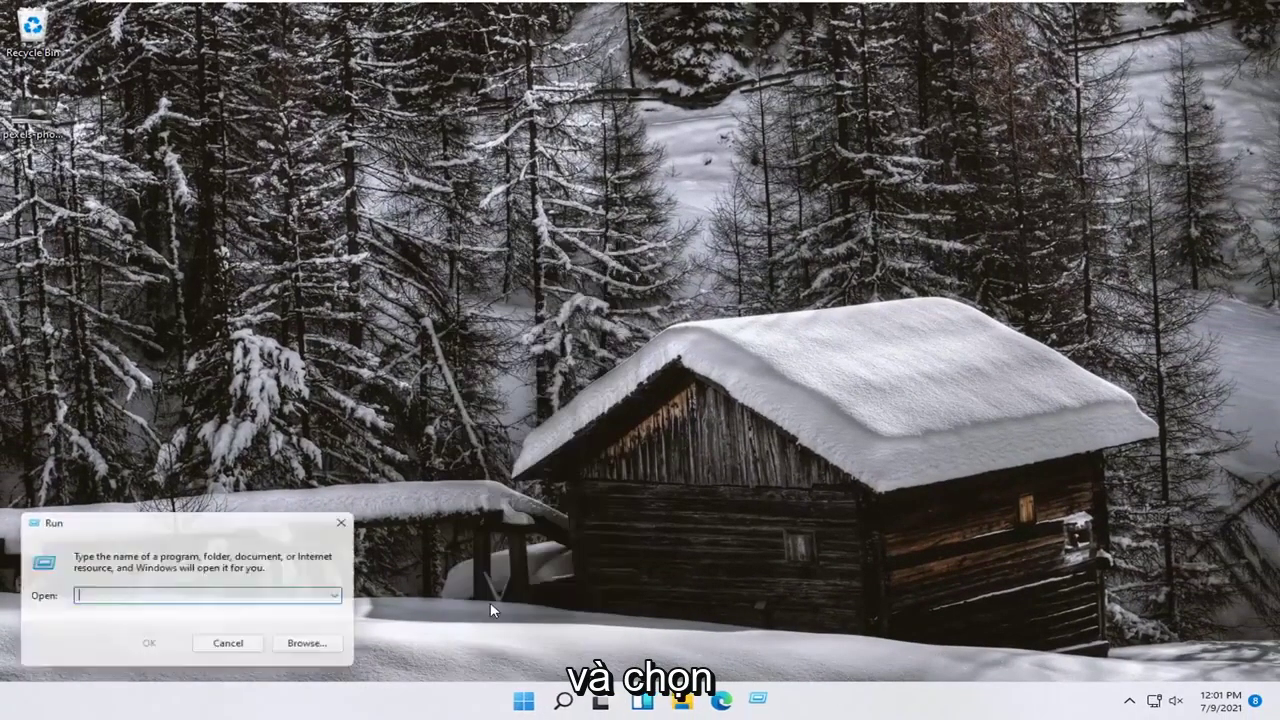
type("cont")
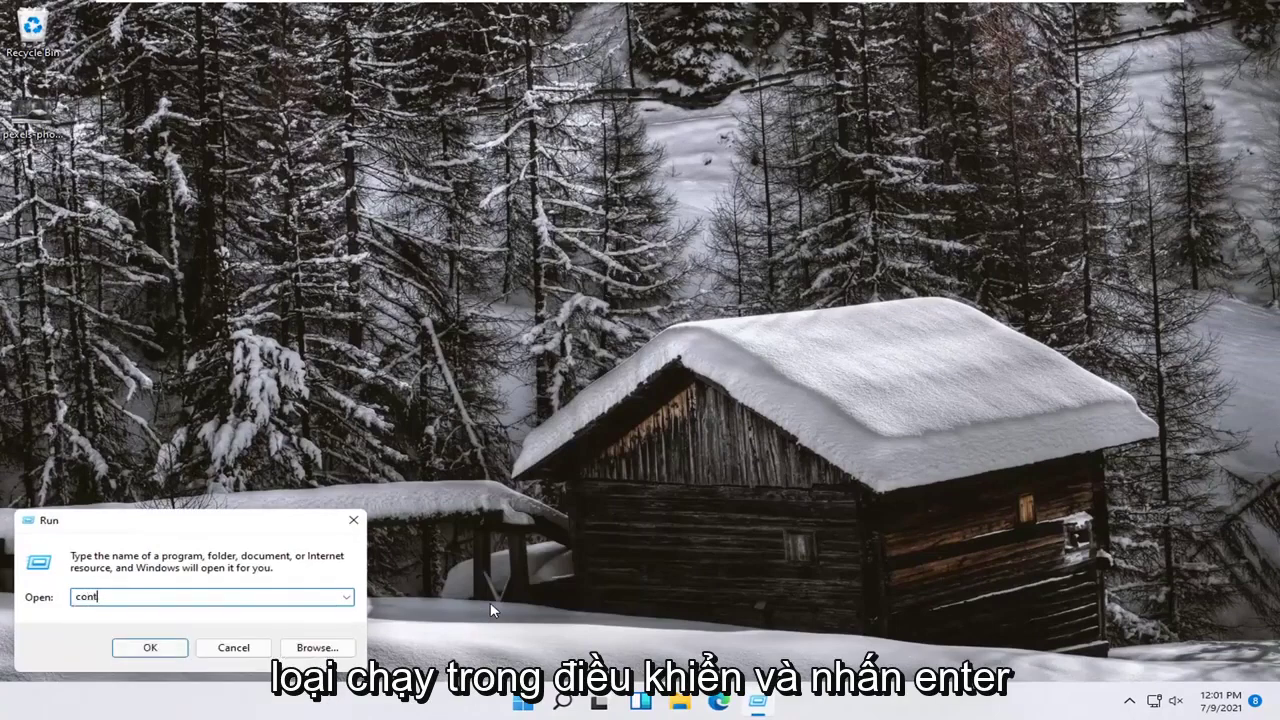
type("rol")
key("Return")
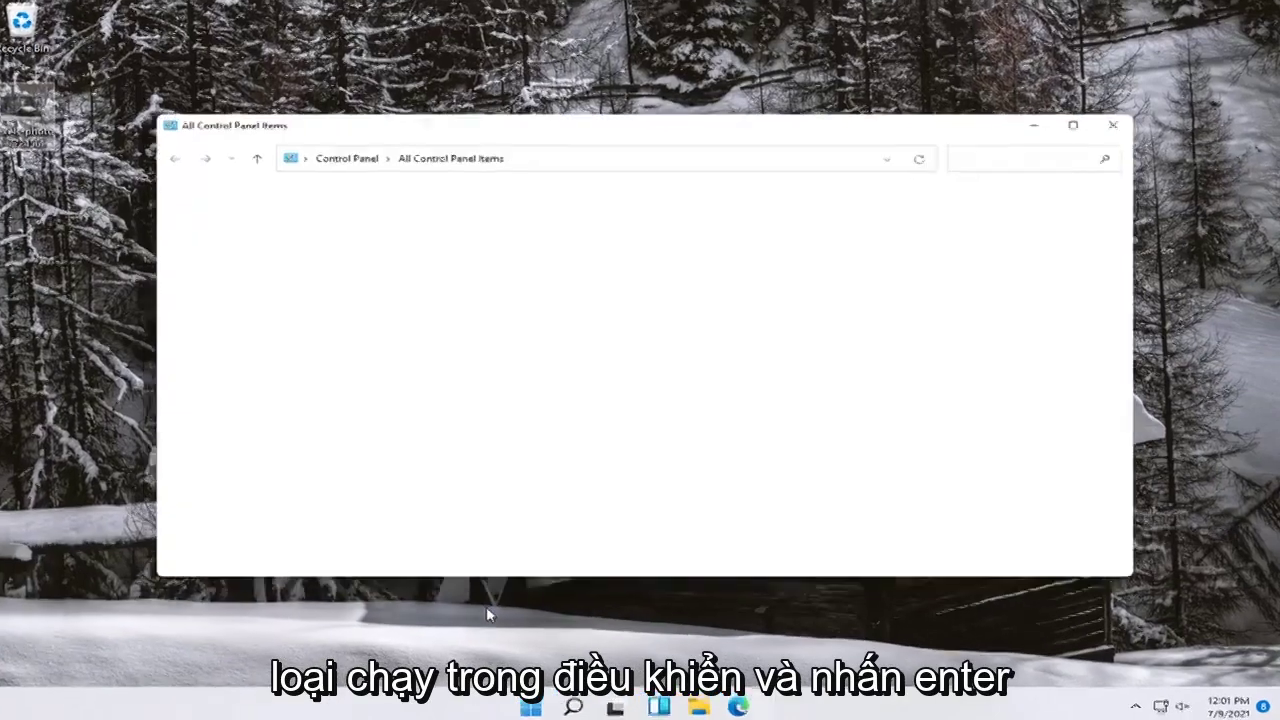
left_click(1045, 206)
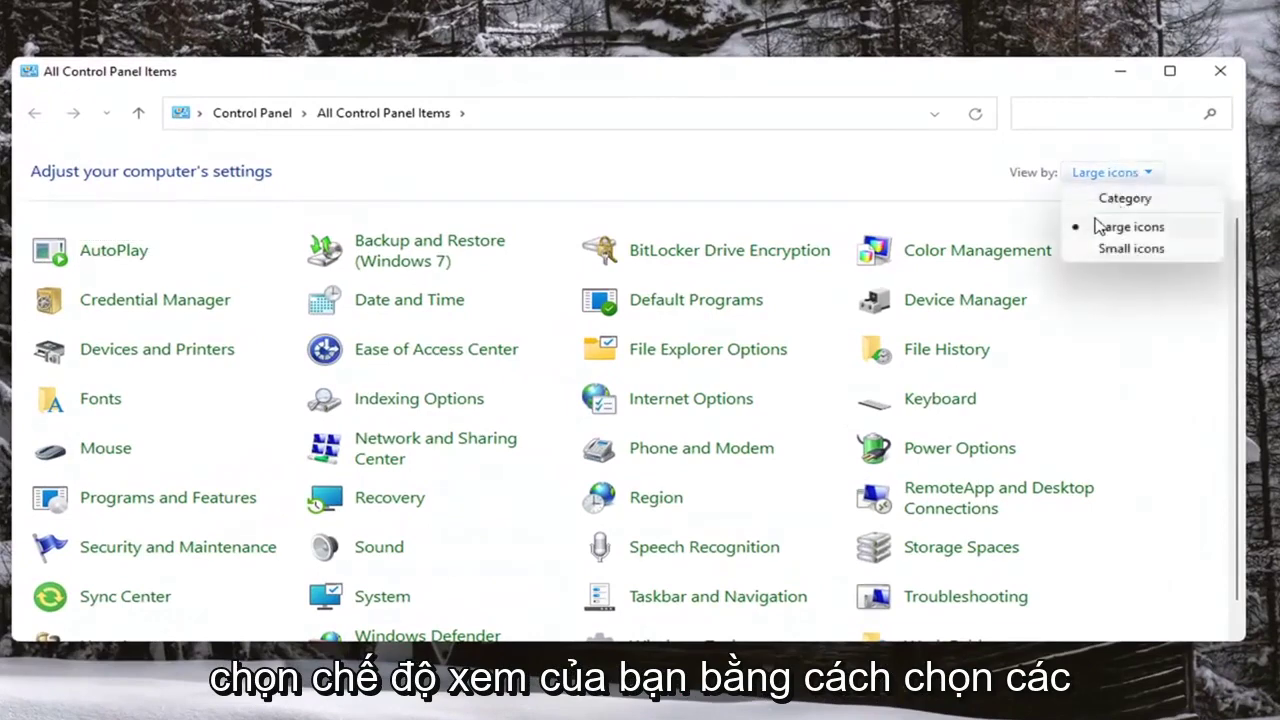
left_click(1097, 227)
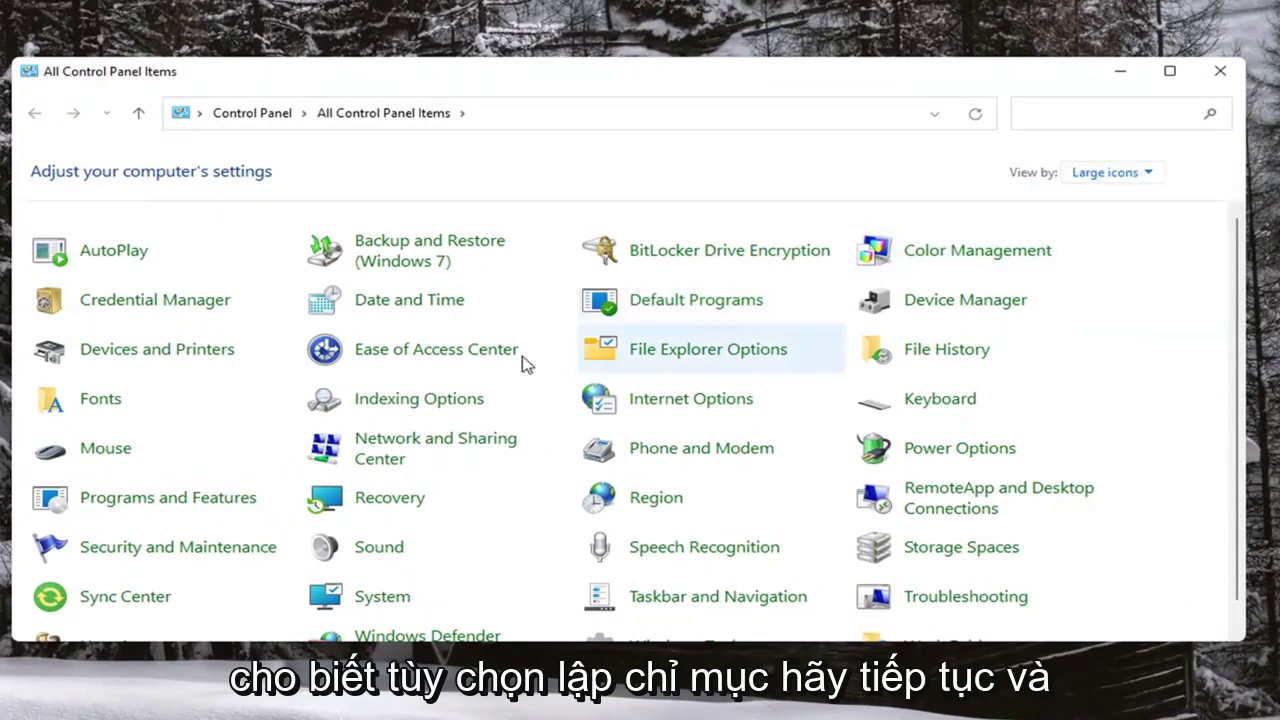
Delete and rebuild the search index from the advanced Indexing Options, and close Indexing Options once the rebuild is complete
left_click(418, 403)
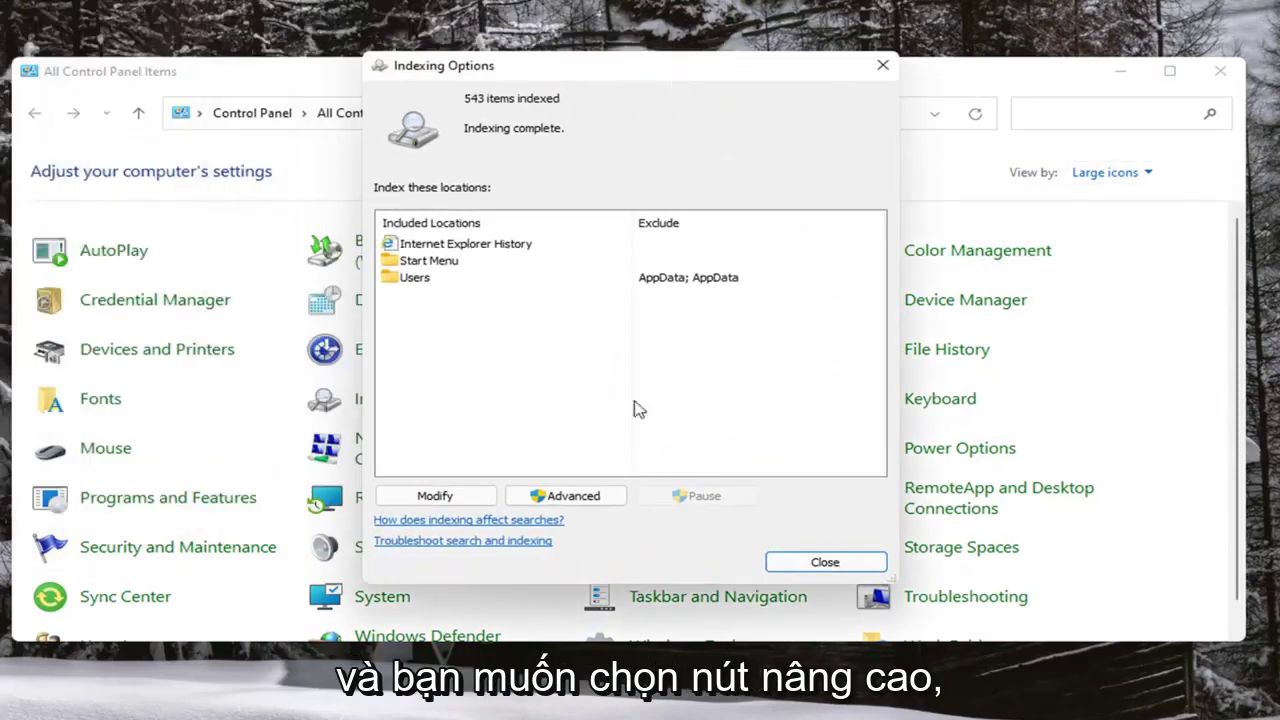
left_click(586, 492)
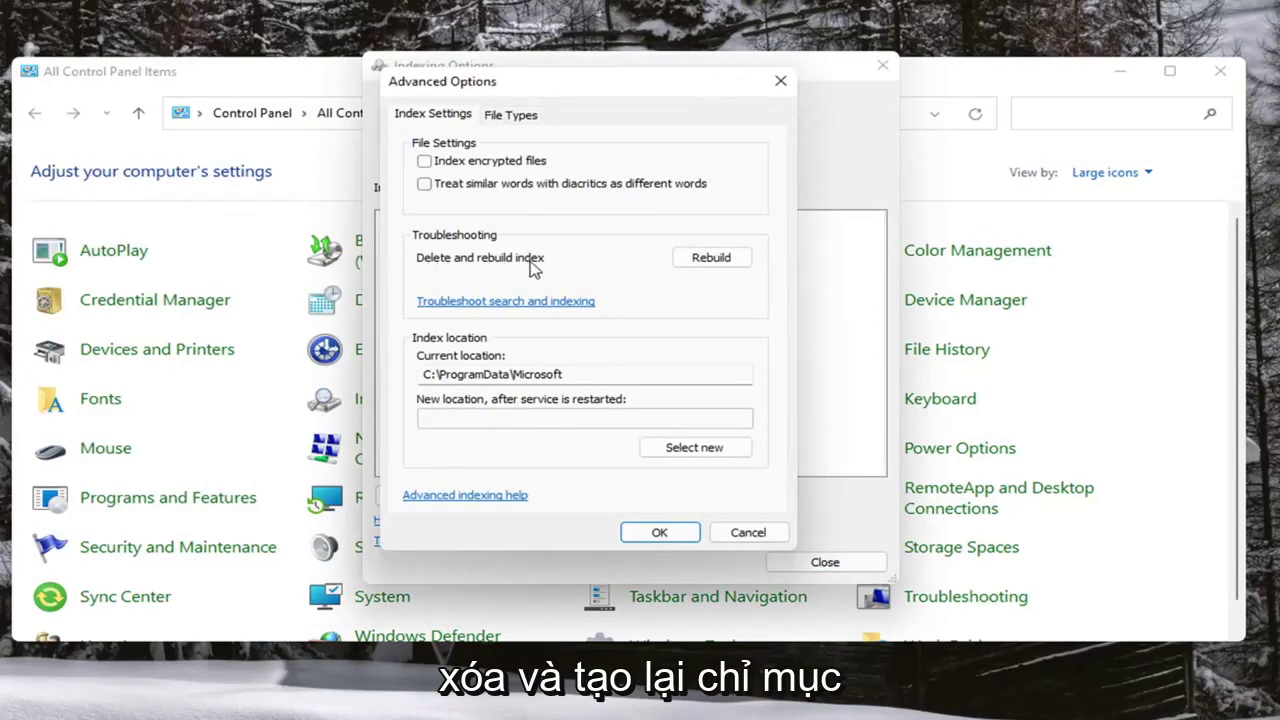
left_click(711, 258)
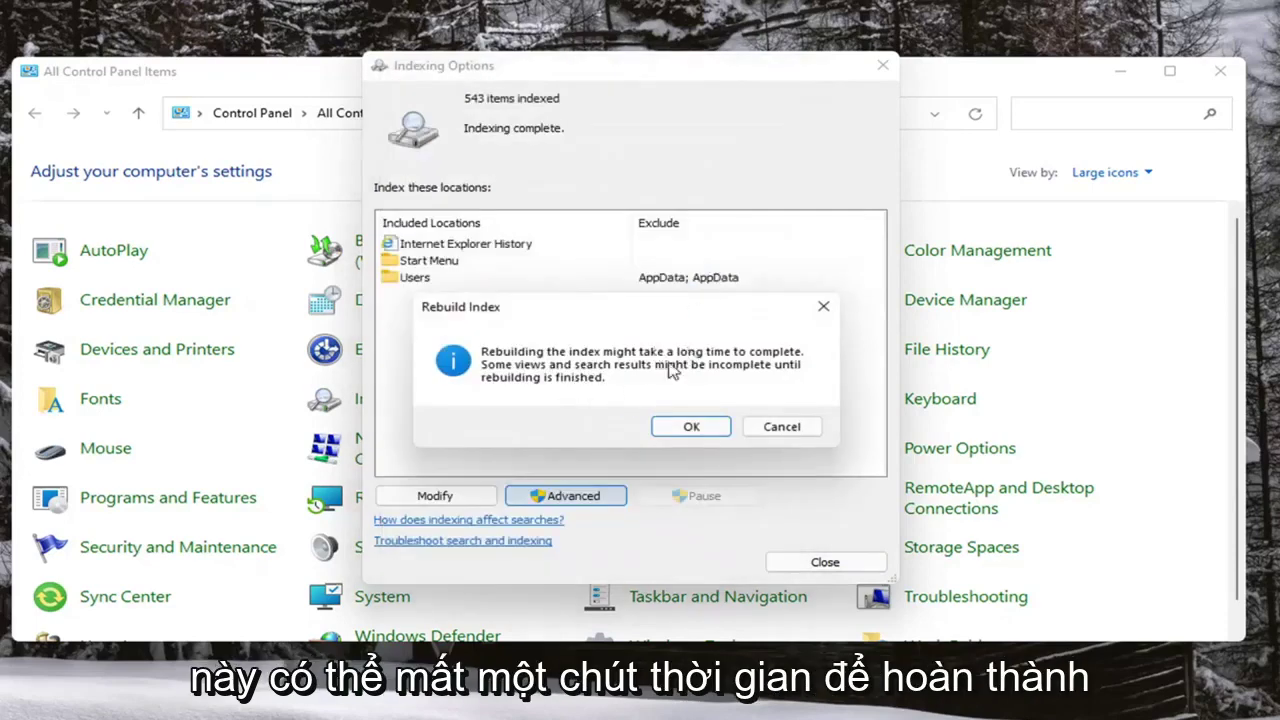
left_click(688, 427)
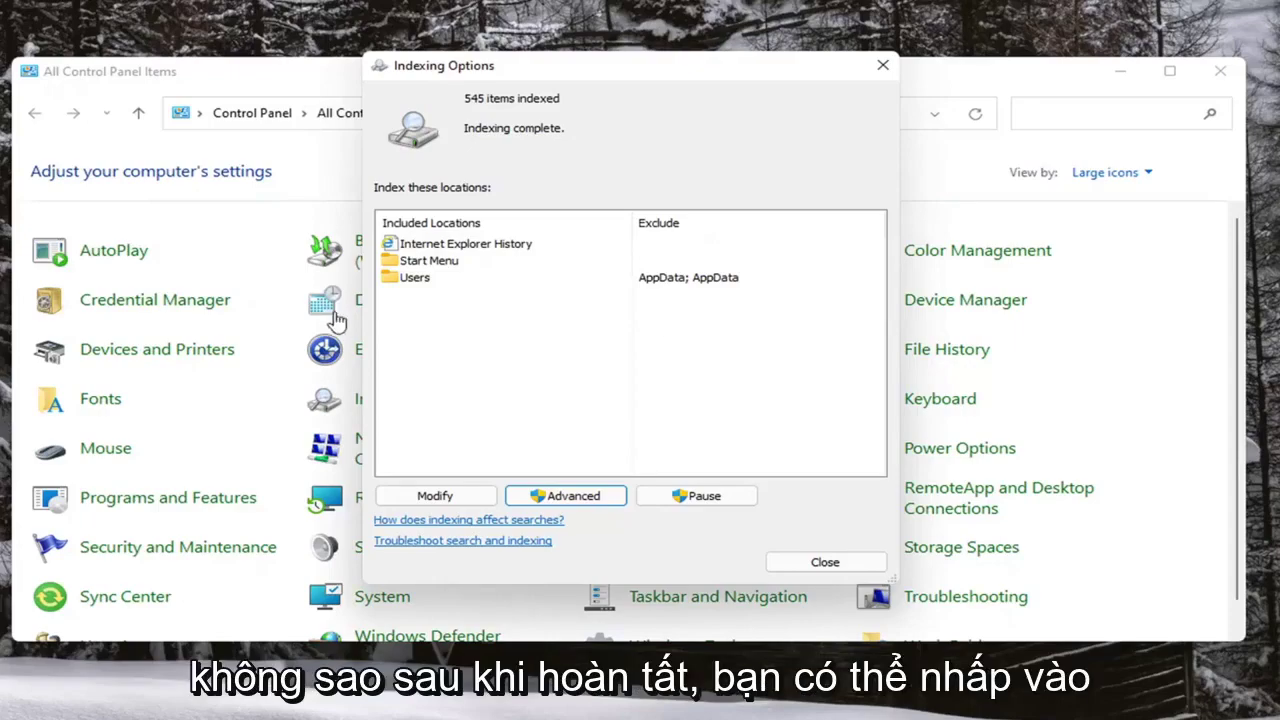
left_click(828, 564)
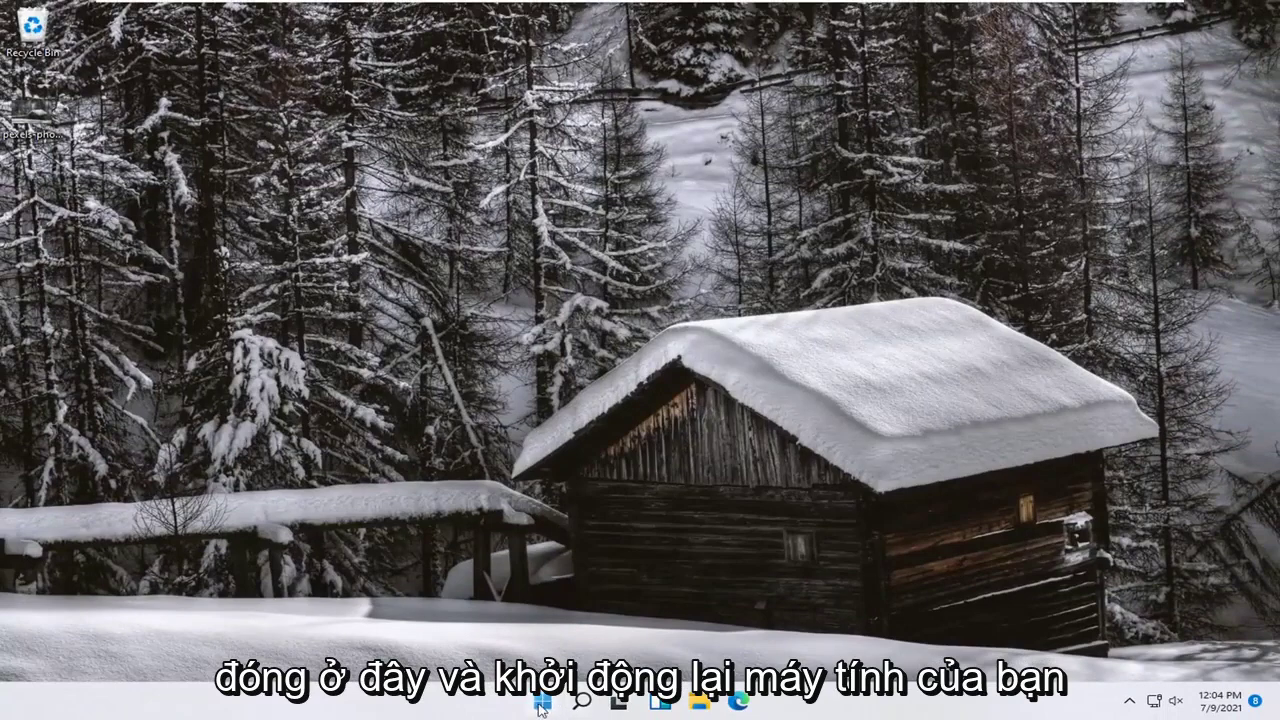
Restart the computer
right_click(553, 705)
mouse_move(608, 638)
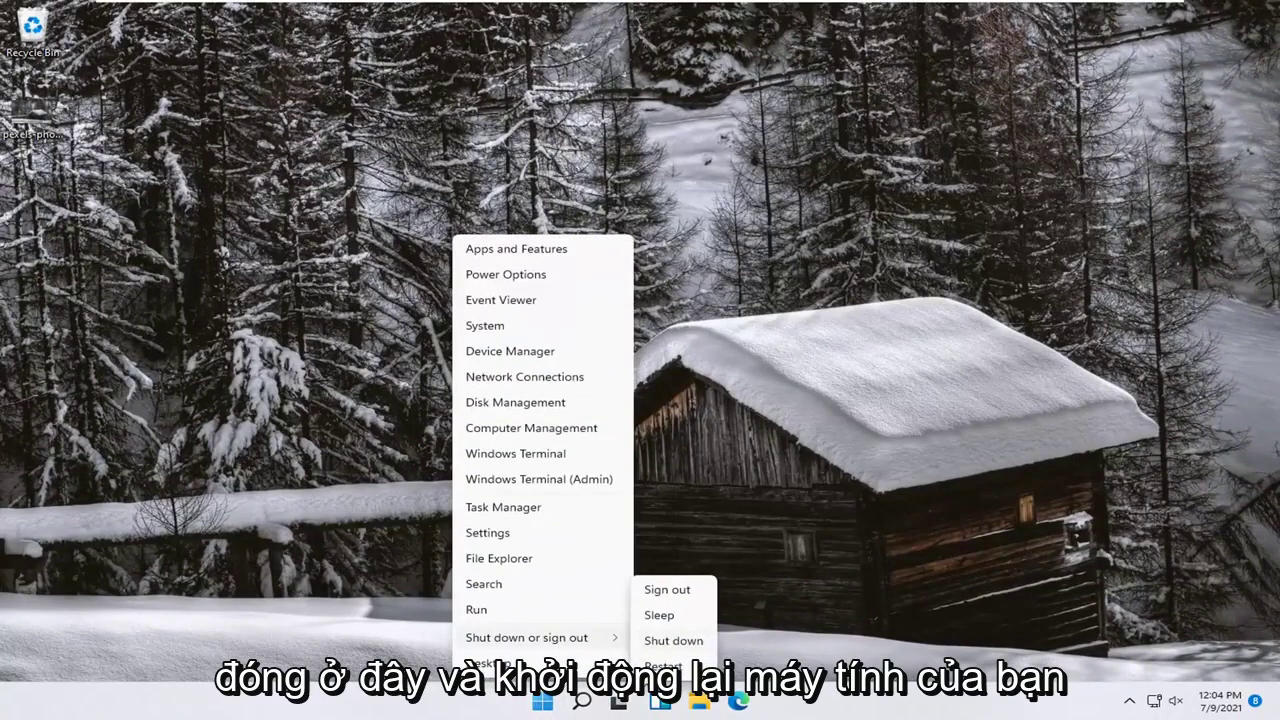
left_click(663, 665)
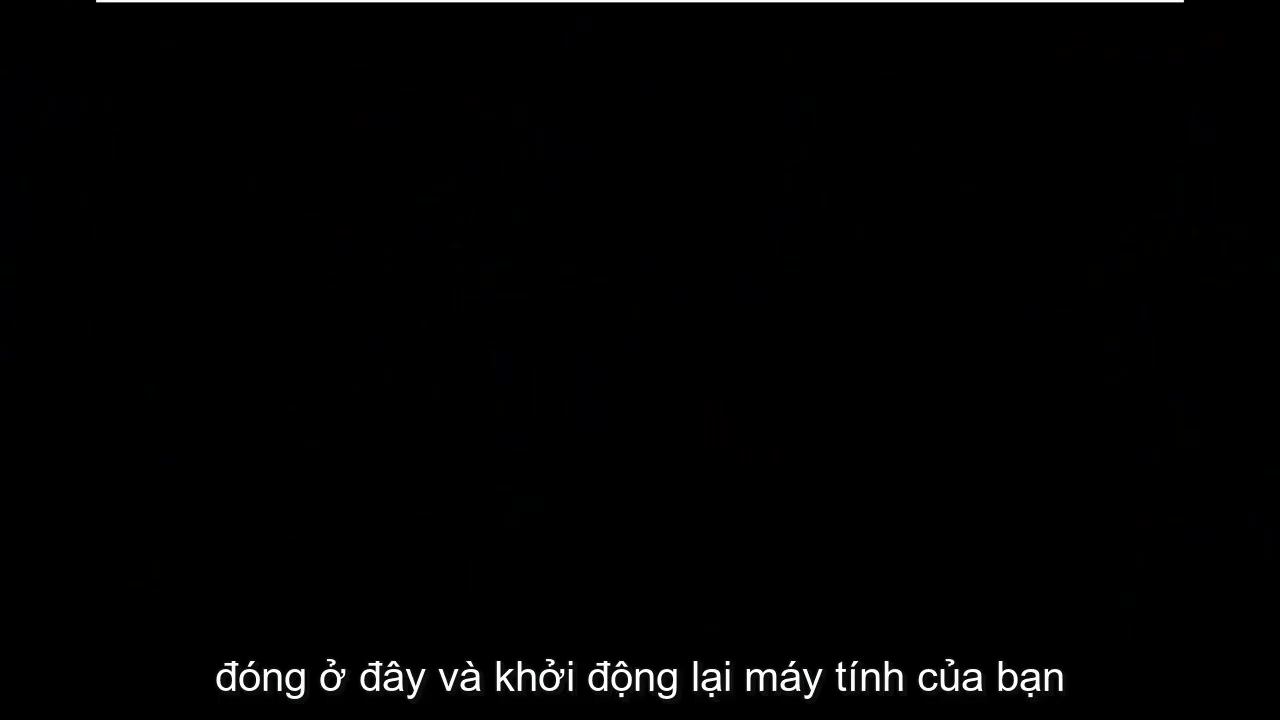